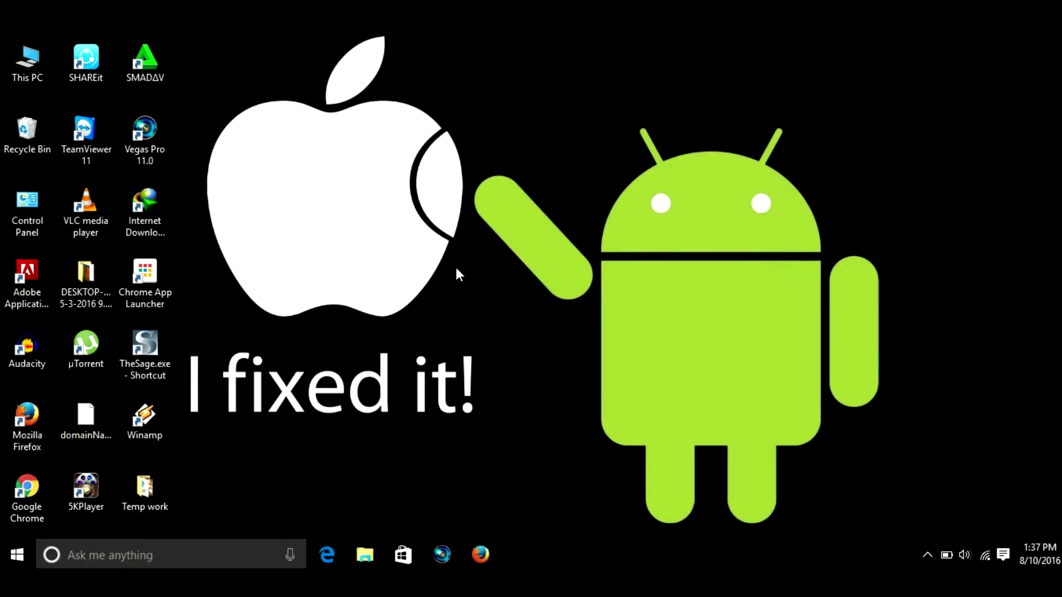
# Launch Firefox from a Start search for 'fir', open the YouTube bookmark, then minimize the browser
pyautogui.press('super')
pyautogui.press('super')
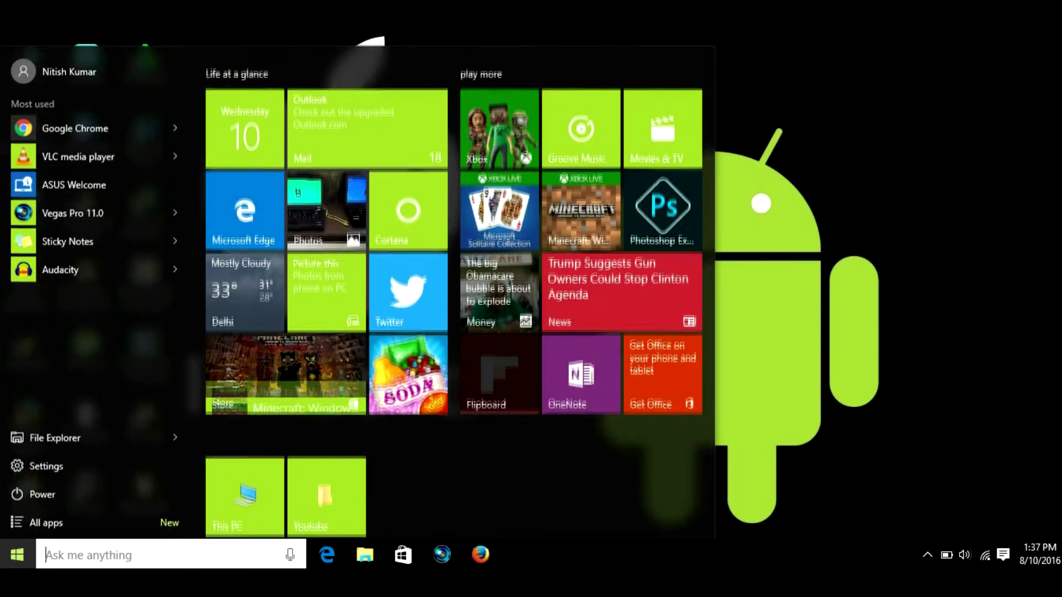
pyautogui.write('fir')
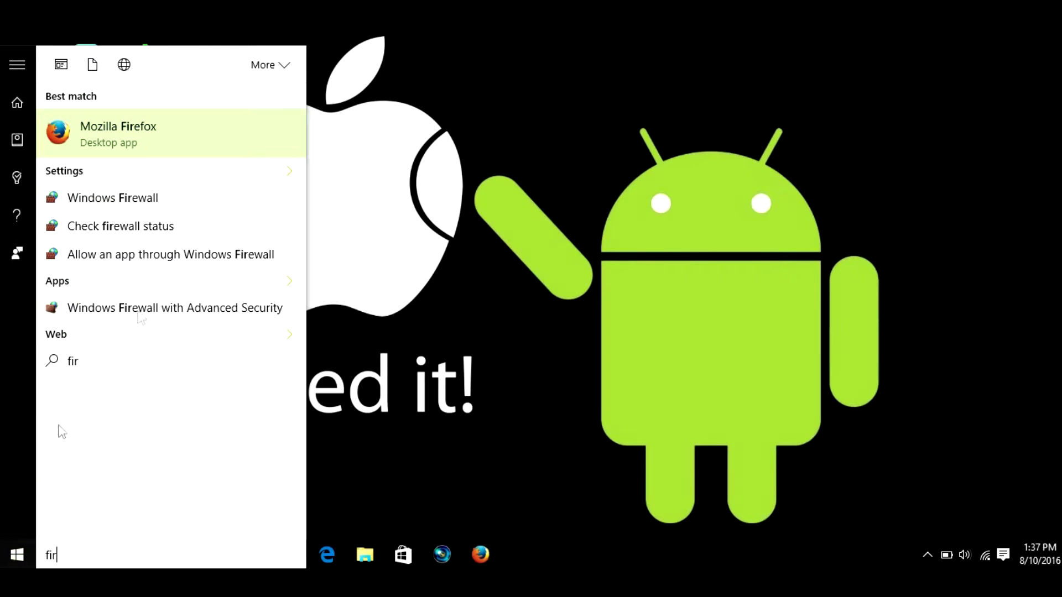
pyautogui.click(251, 148)
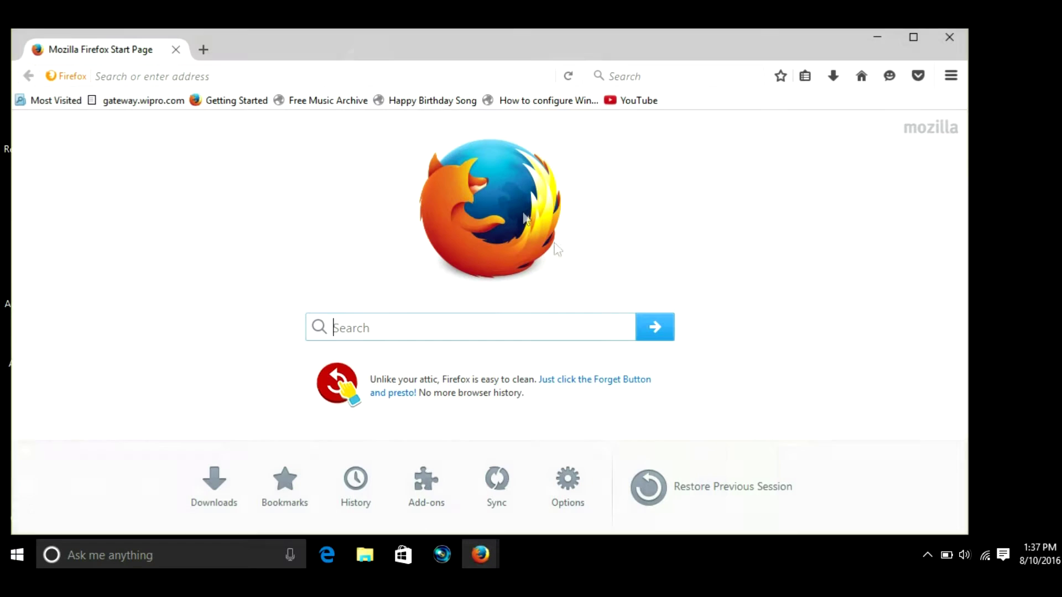
pyautogui.click(636, 101)
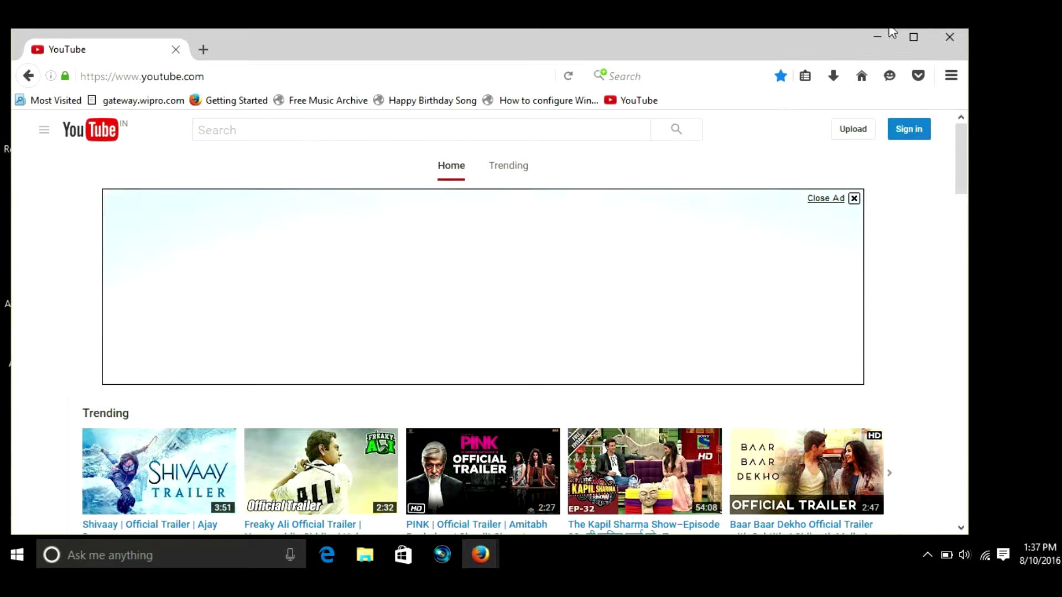
pyautogui.click(868, 39)
pyautogui.press('super')
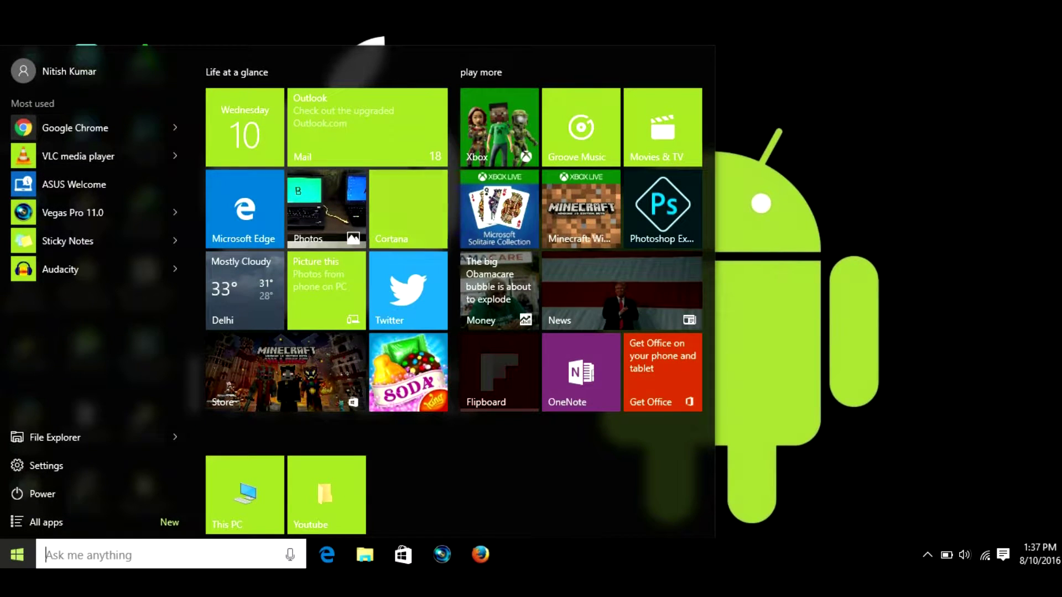
# Search 'firewal', open the Windows Firewall control panel's Advanced settings and show Outbound Rules
pyautogui.write('firewal')
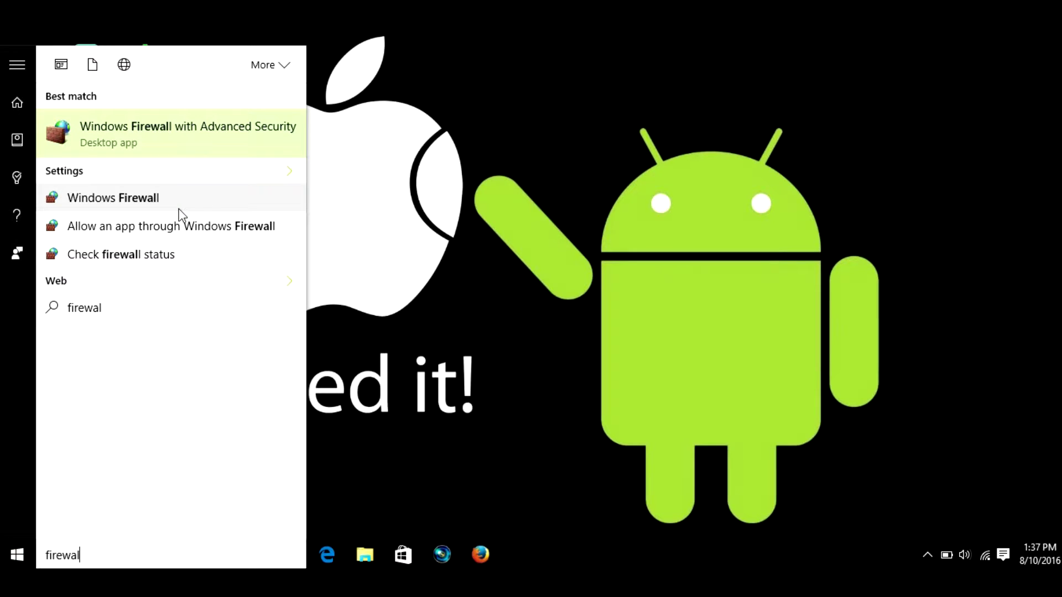
pyautogui.click(180, 217)
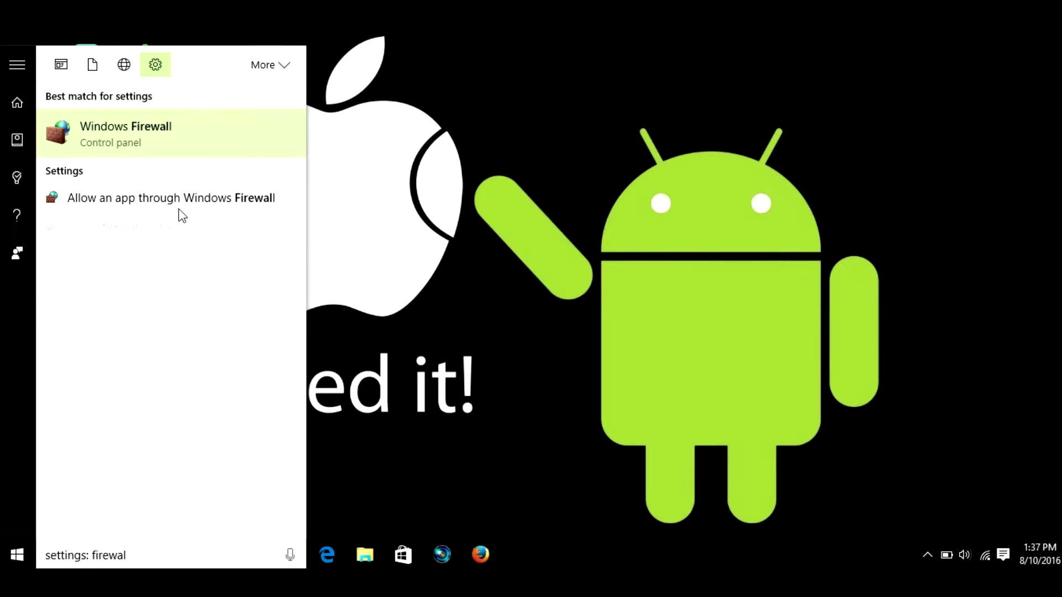
pyautogui.click(195, 131)
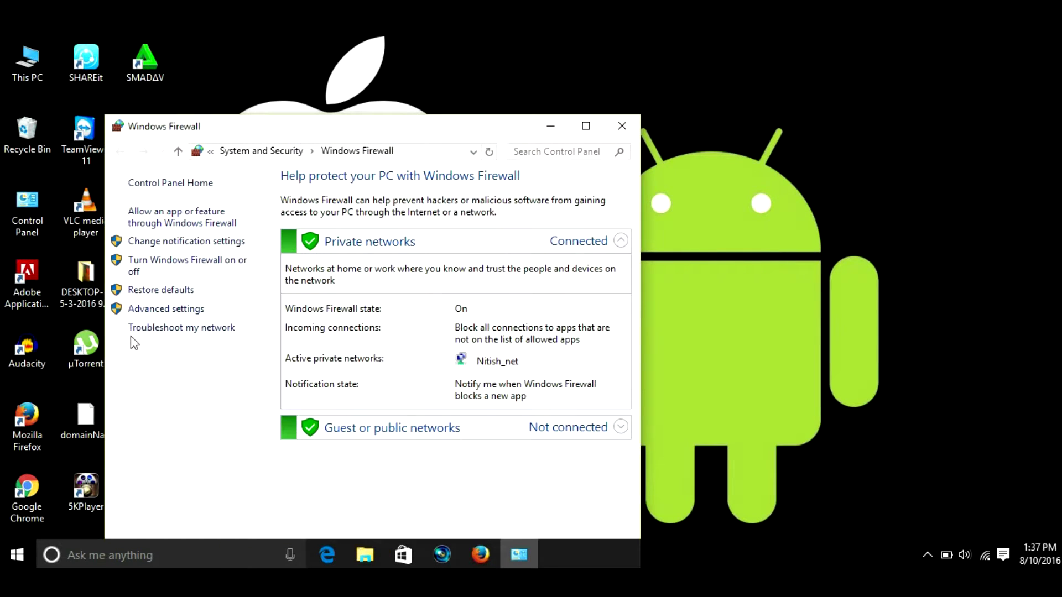
pyautogui.click(152, 310)
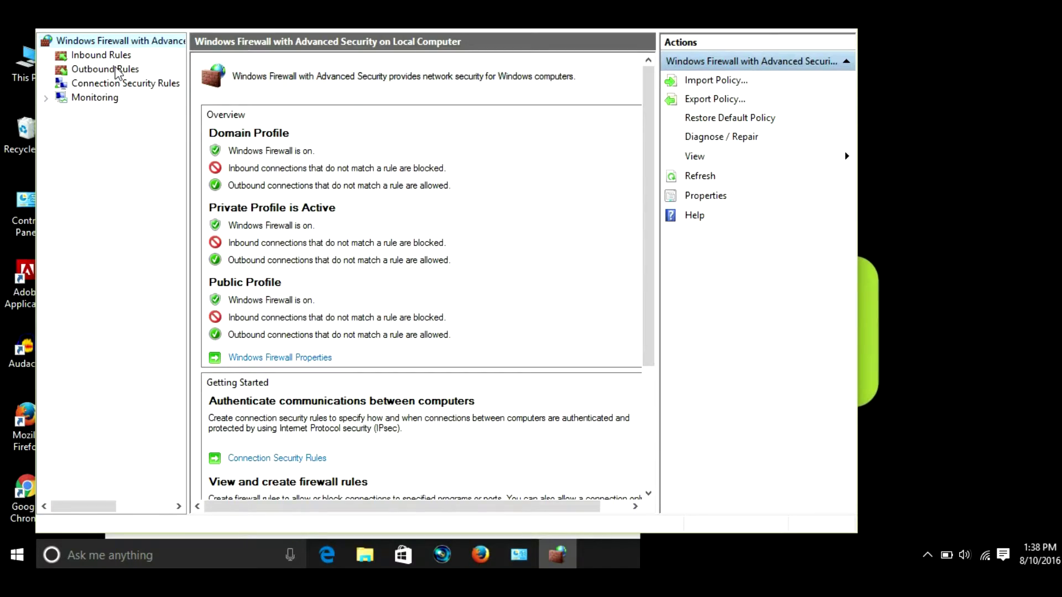
pyautogui.click(119, 70)
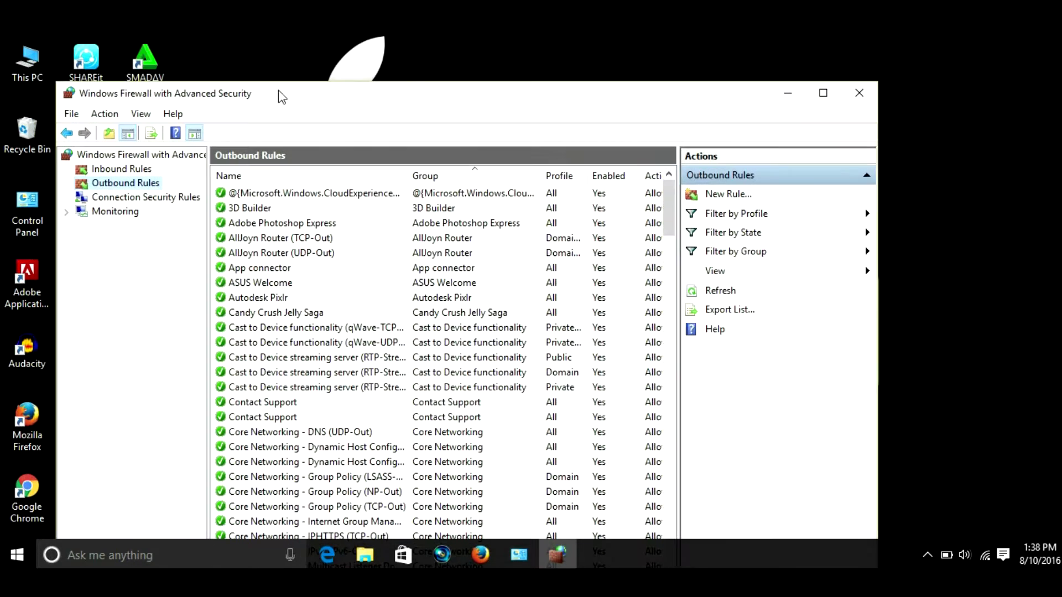
# Start a new outbound Program rule and browse to C:\Program Files (x86)\Mozilla Firefox
pyautogui.click(713, 195)
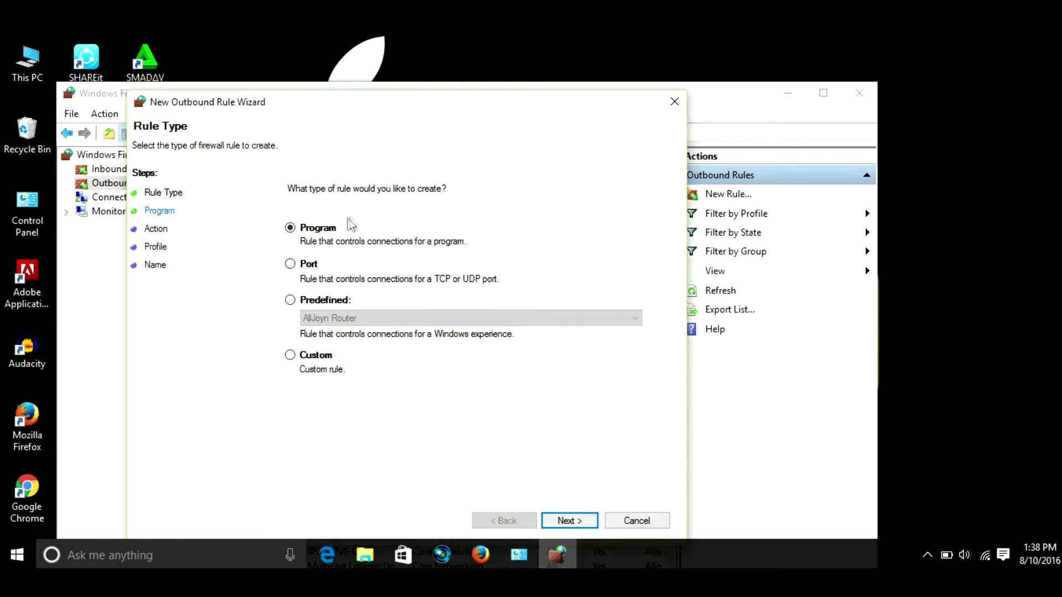
pyautogui.click(570, 523)
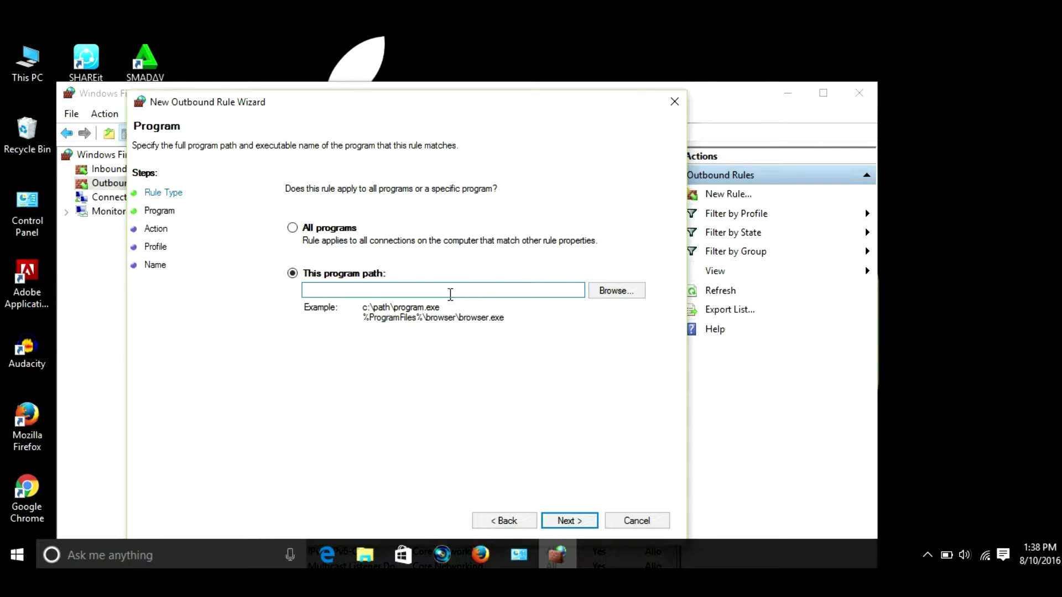
pyautogui.doubleClick(33, 74)
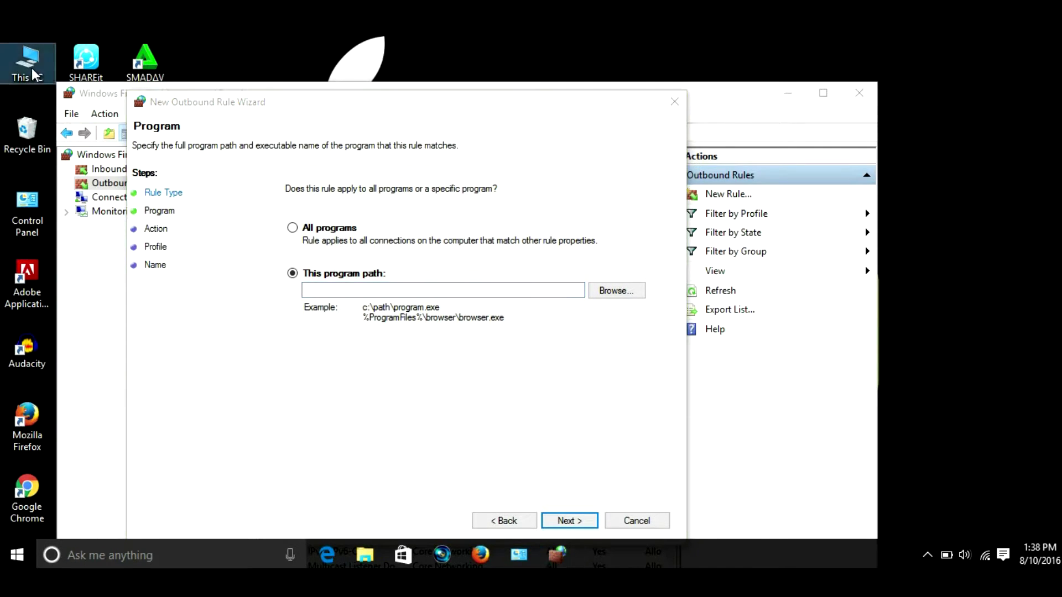
pyautogui.doubleClick(385, 179)
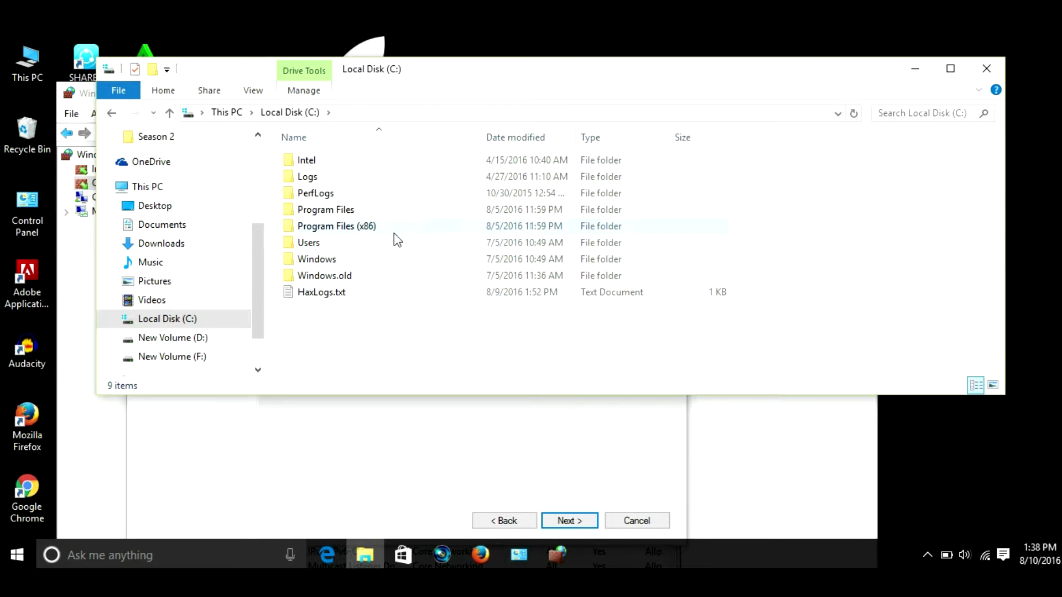
pyautogui.doubleClick(399, 231)
pyautogui.scroll(-4, 427, 268)
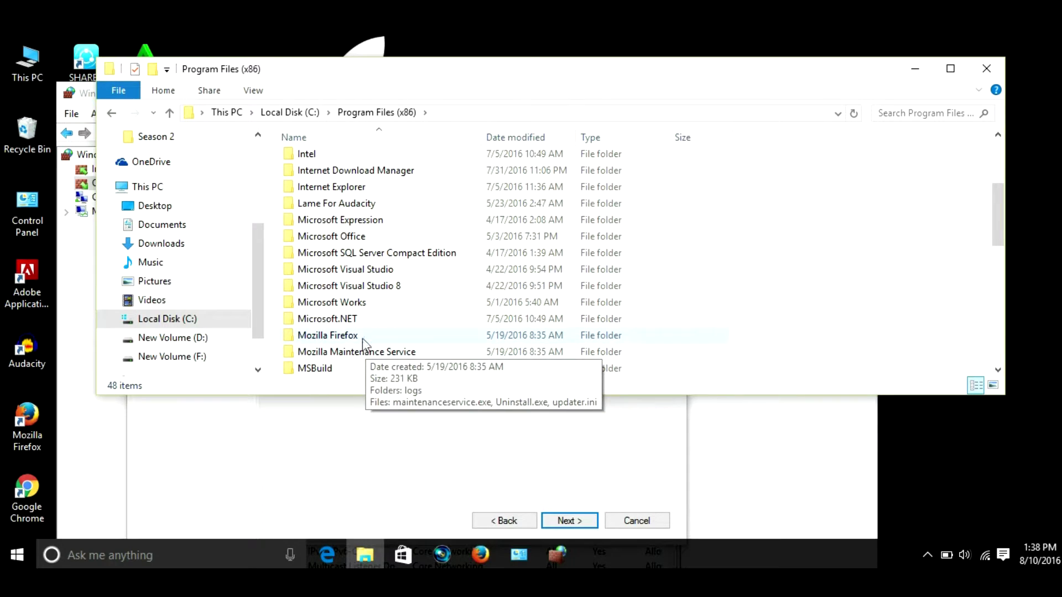
pyautogui.doubleClick(366, 341)
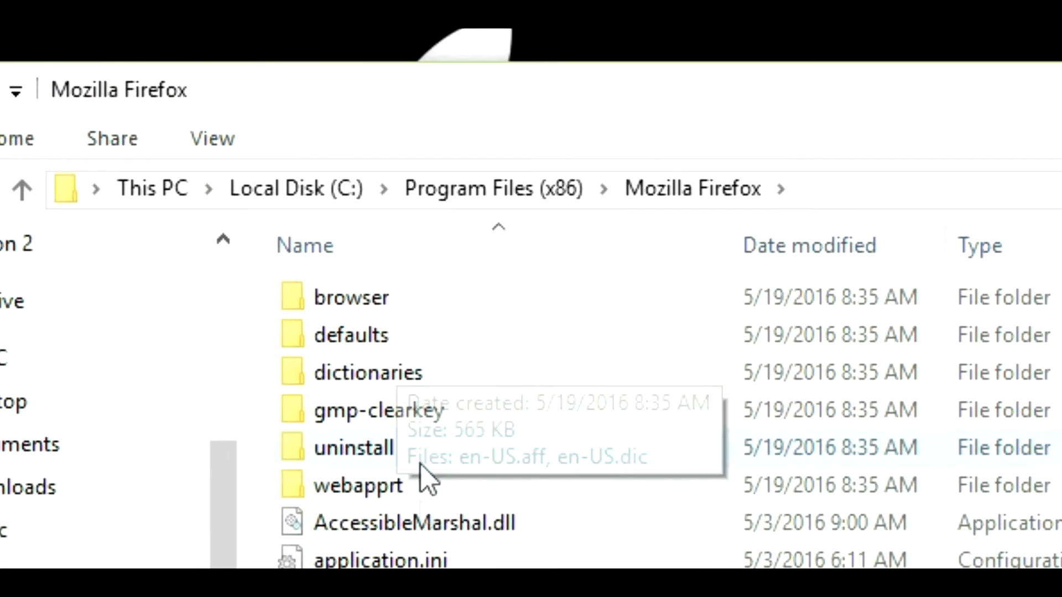
pyautogui.scroll(-3, 421, 545)
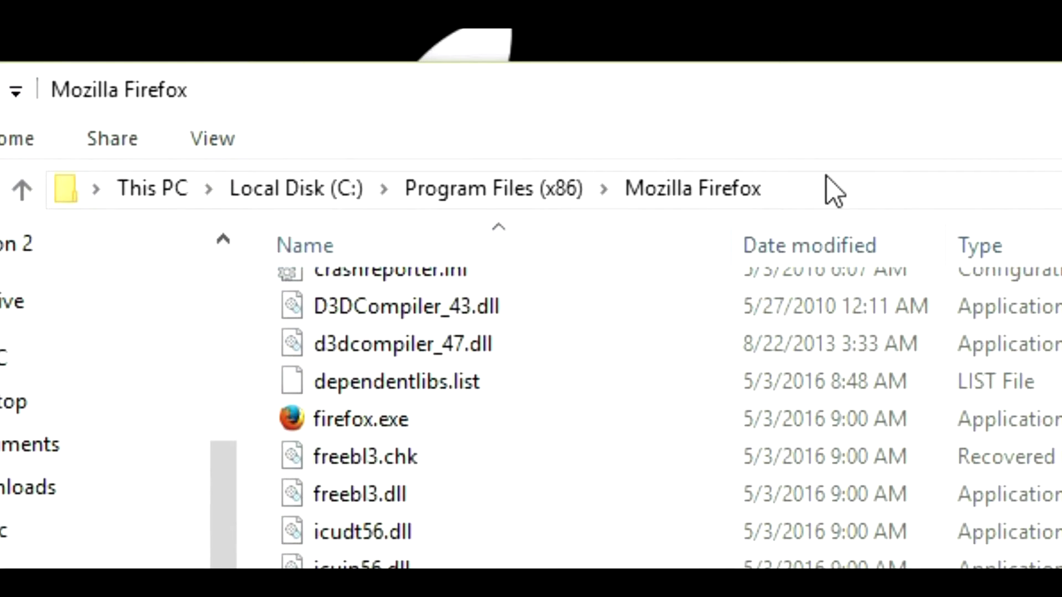
# Copy the Firefox folder path and set the rule's program to ...\Mozilla Firefox\firefox.exe
pyautogui.click(833, 191)
pyautogui.rightClick(332, 194)
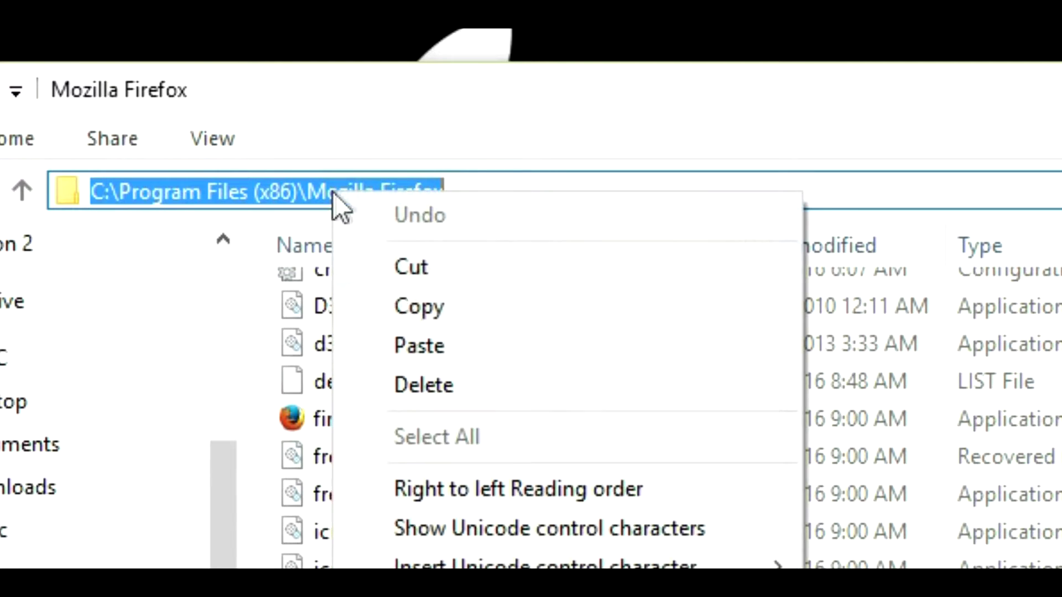
pyautogui.click(418, 307)
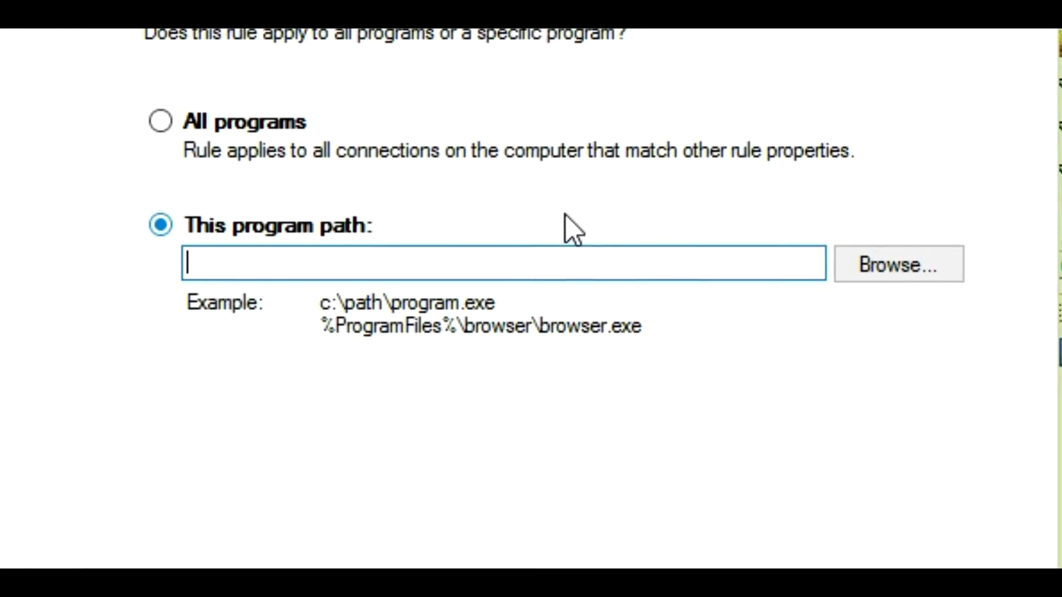
pyautogui.hotkey('ctrl', 'v')
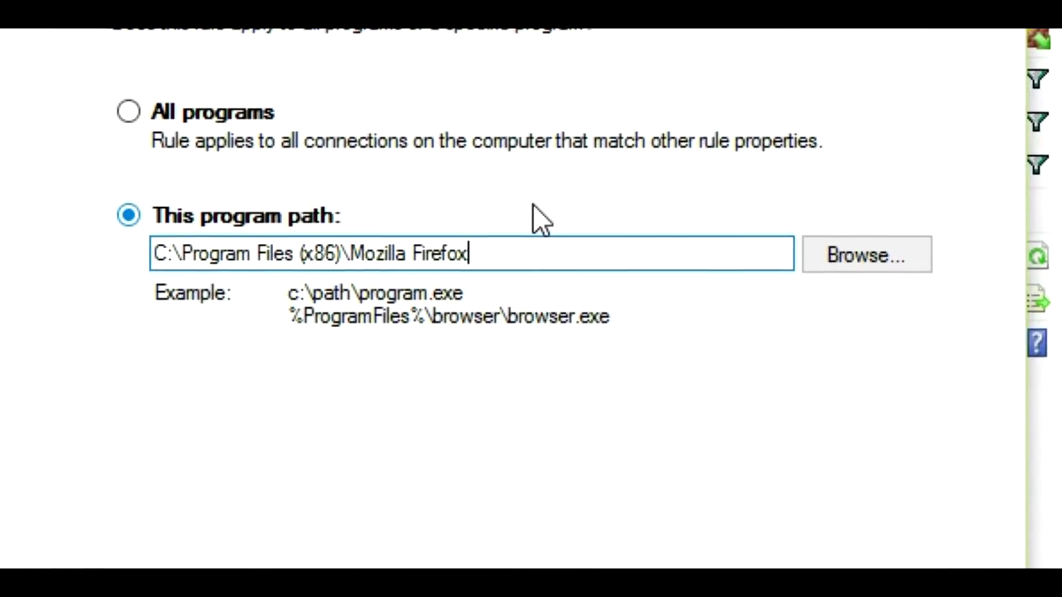
pyautogui.write('\\')
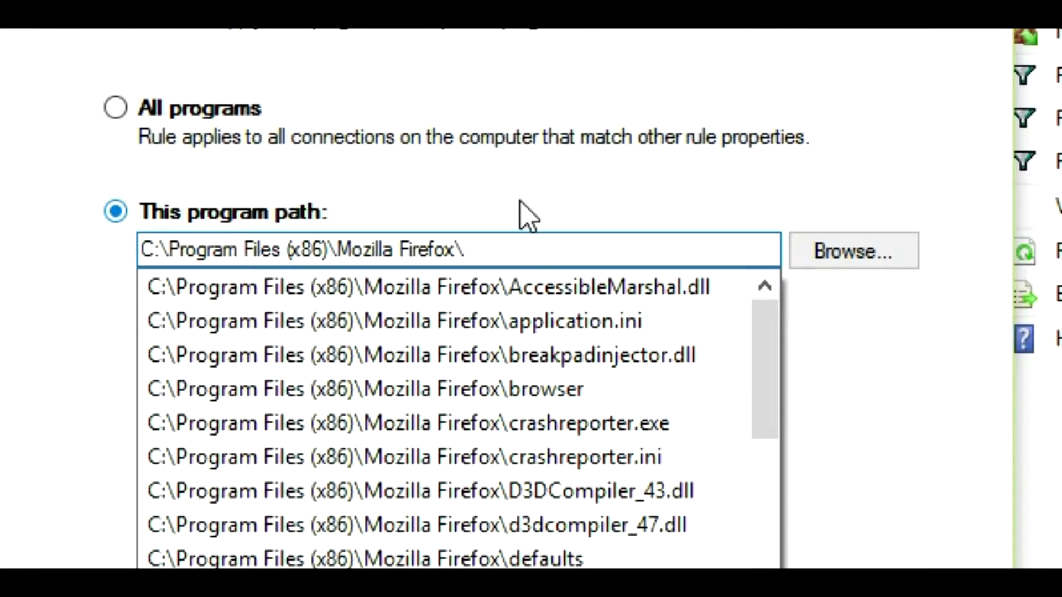
pyautogui.write('firefox.exe')
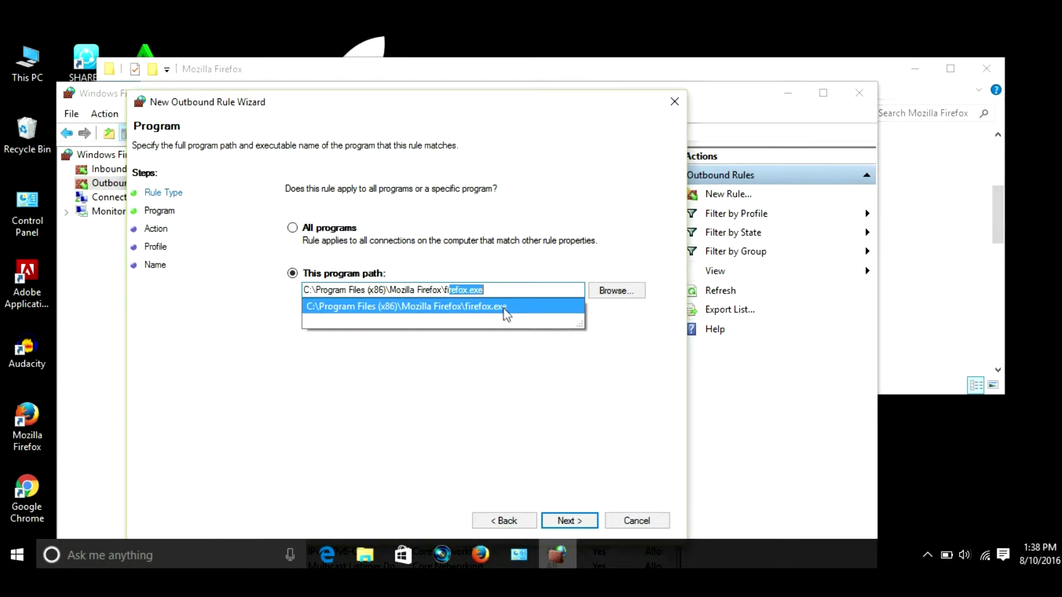
pyautogui.click(507, 308)
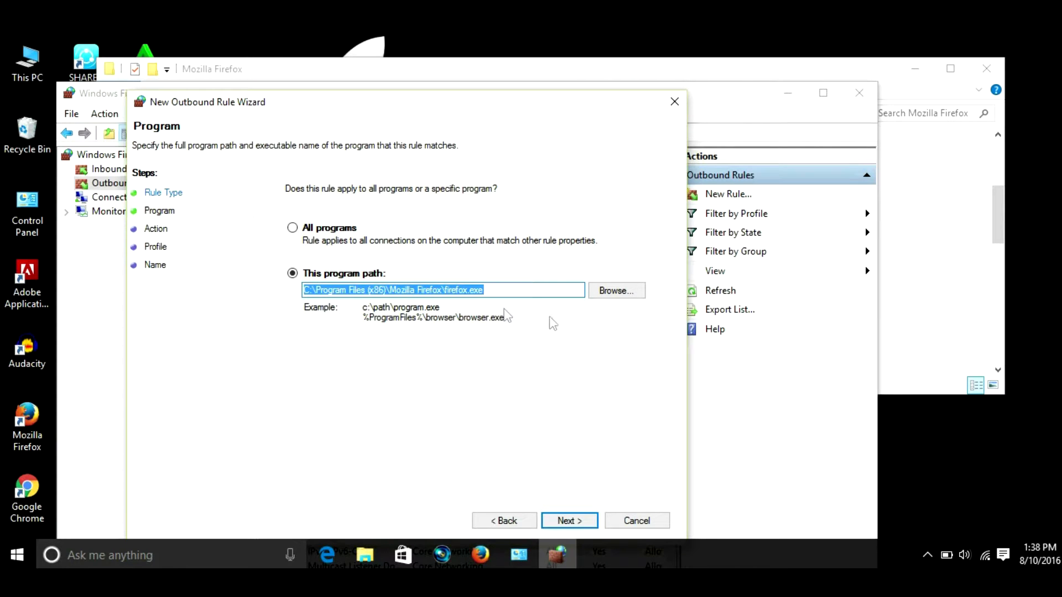
# Keep 'Block the connection' for Domain, Private and Public profiles and name the rule 'Block Firefox'
pyautogui.click(594, 525)
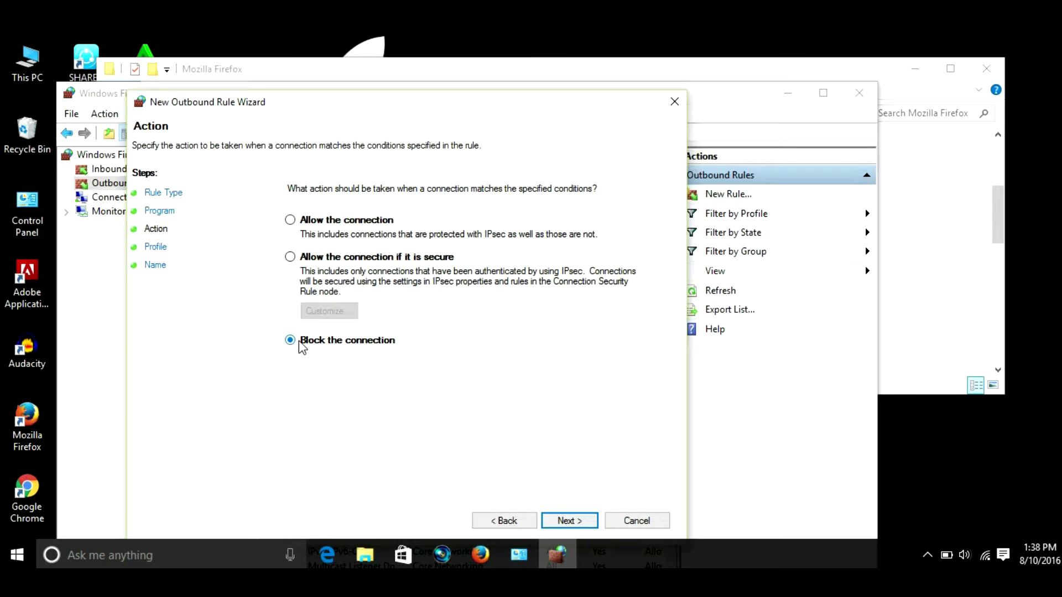
pyautogui.click(571, 521)
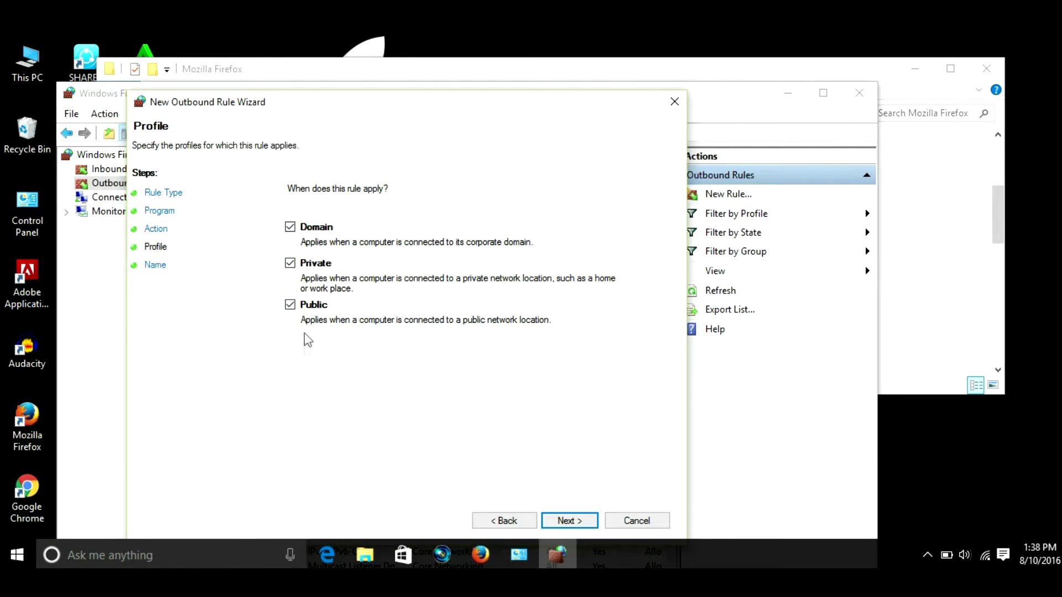
pyautogui.click(573, 526)
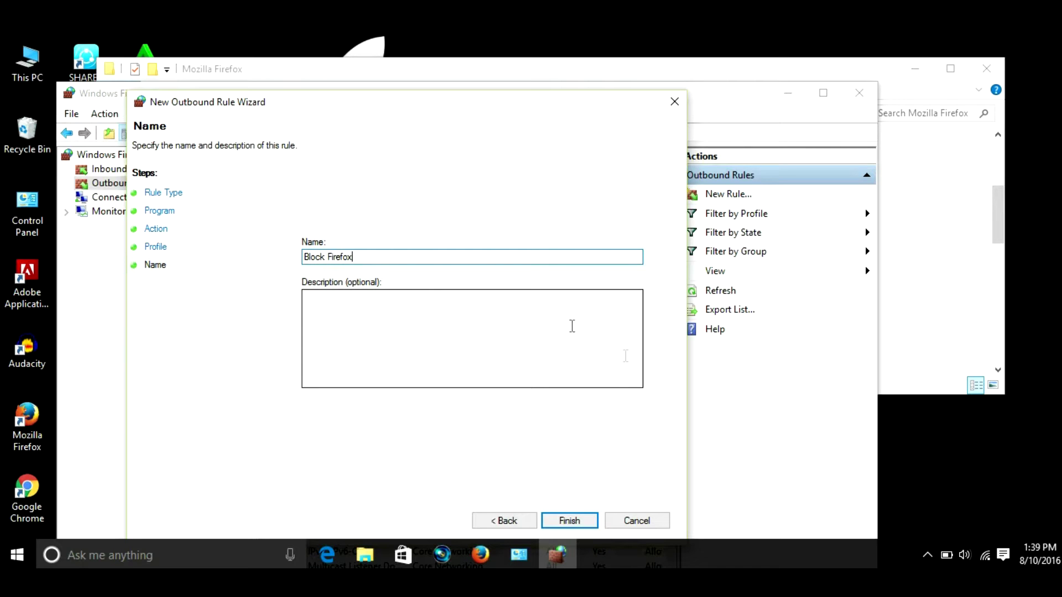
pyautogui.write('Block Firefox')
pyautogui.click(582, 520)
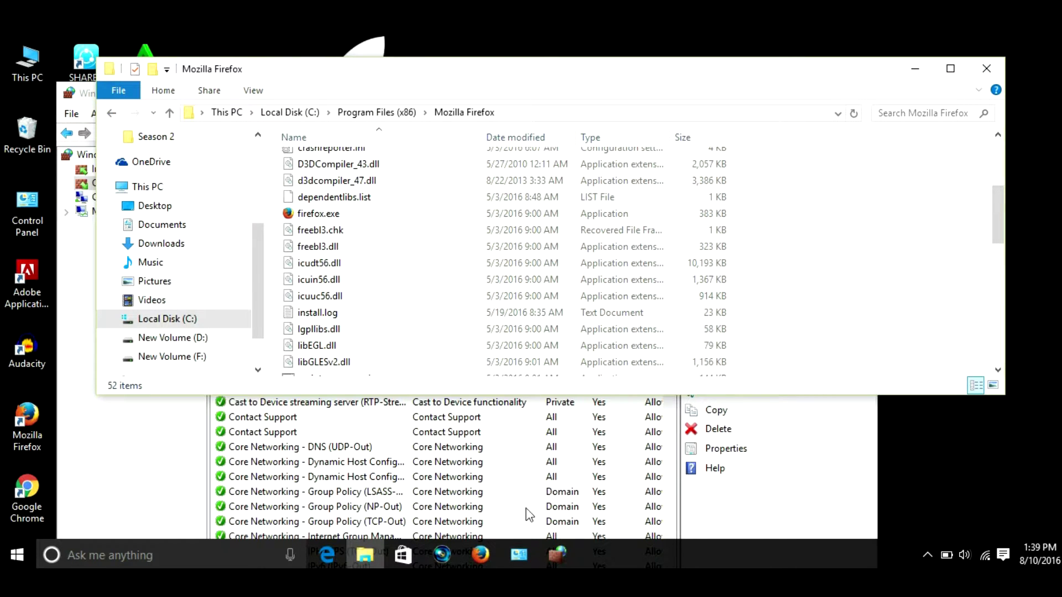
# Switch to Firefox and load YouTube in a new tab, which now shows 'Unable to connect'
pyautogui.click(483, 547)
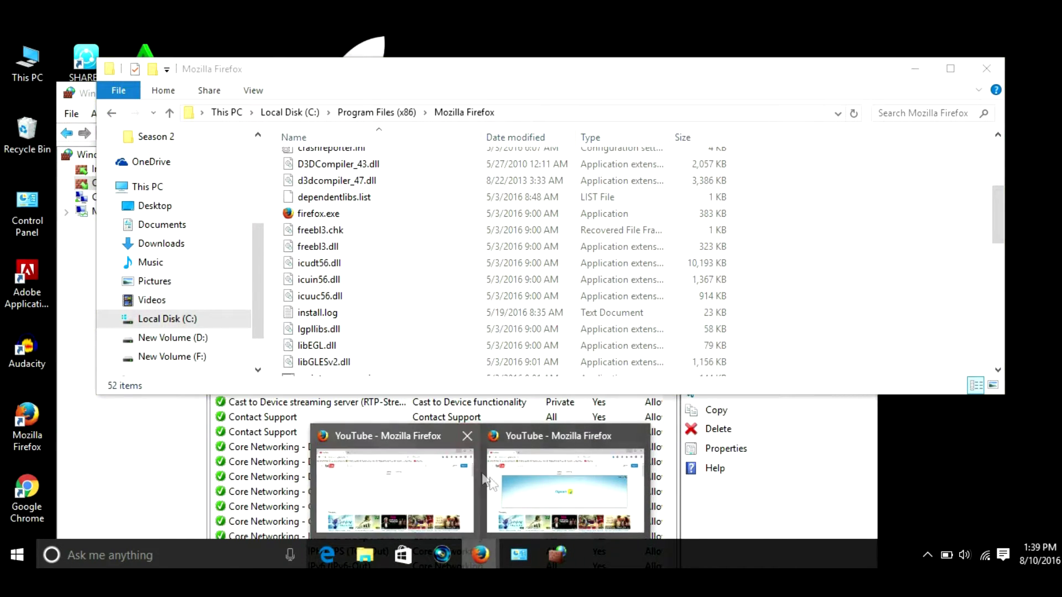
pyautogui.click(530, 481)
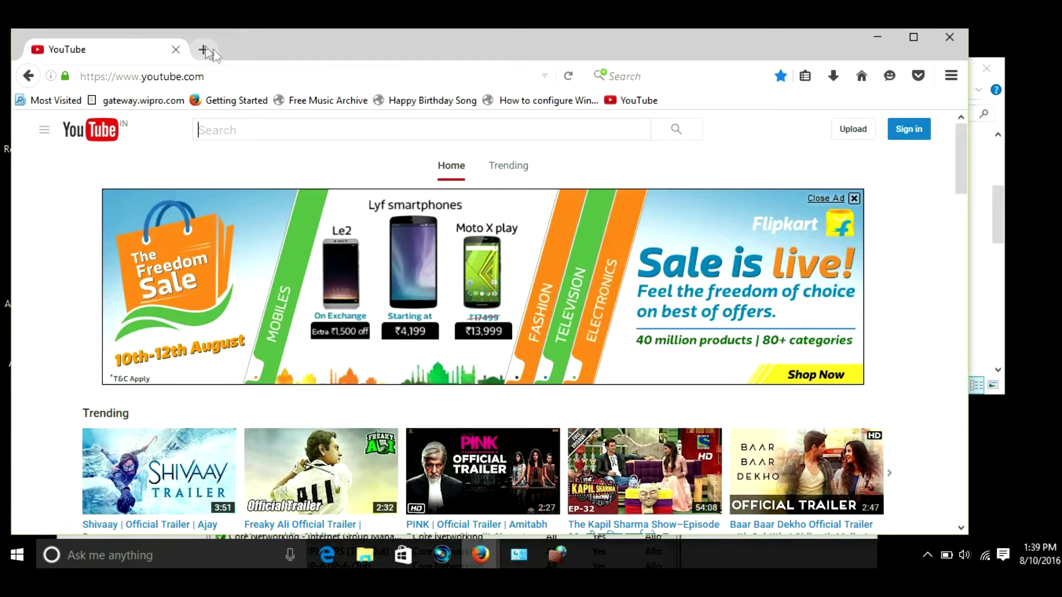
pyautogui.click(204, 50)
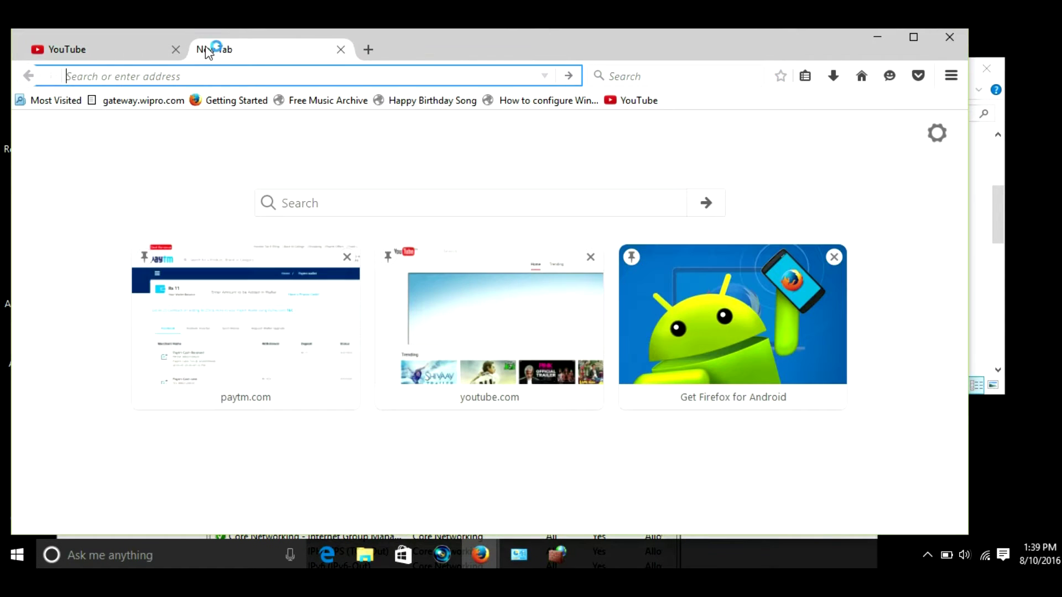
pyautogui.click(653, 100)
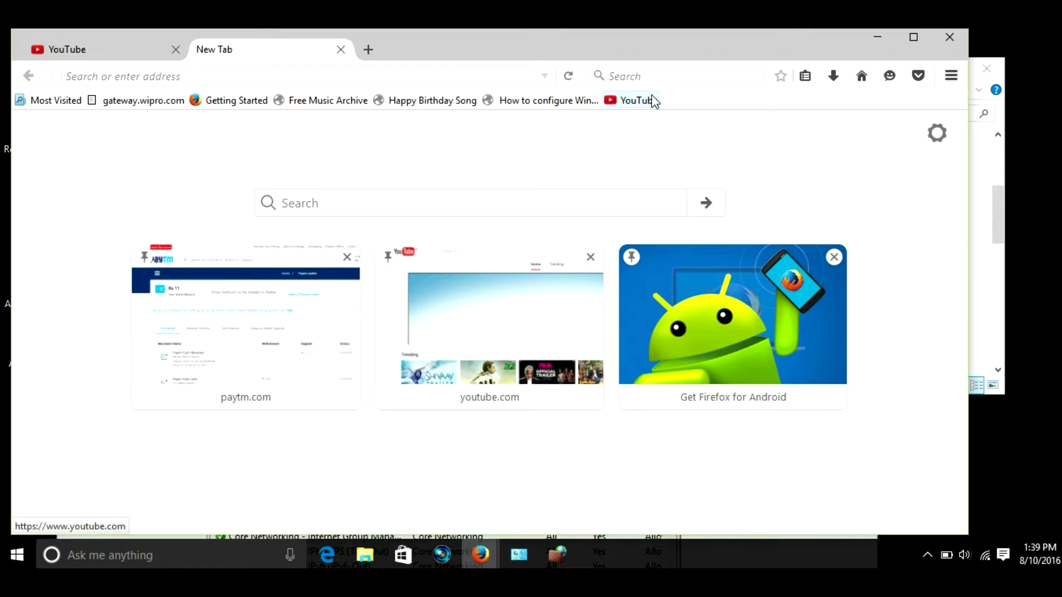
pyautogui.click(645, 104)
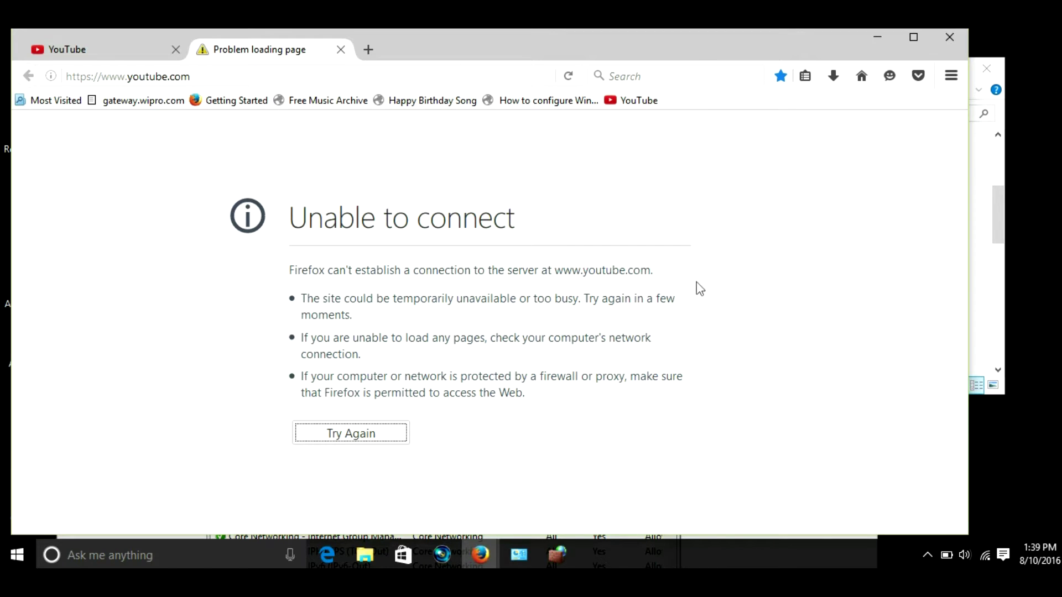
pyautogui.click(572, 558)
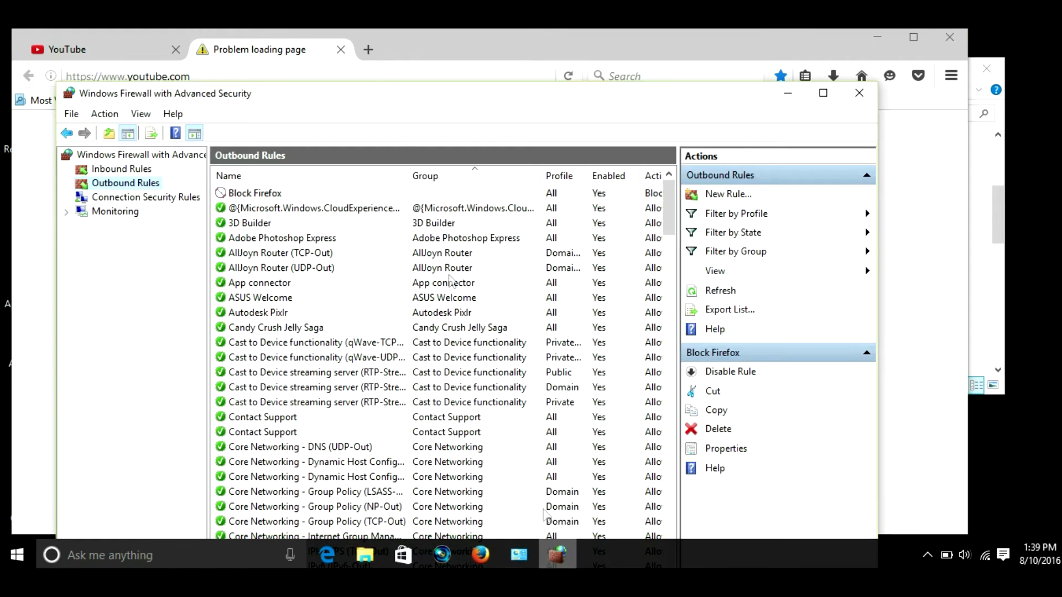
# Delete the Block Firefox rule from Outbound Rules and confirm with Yes
pyautogui.click(406, 194)
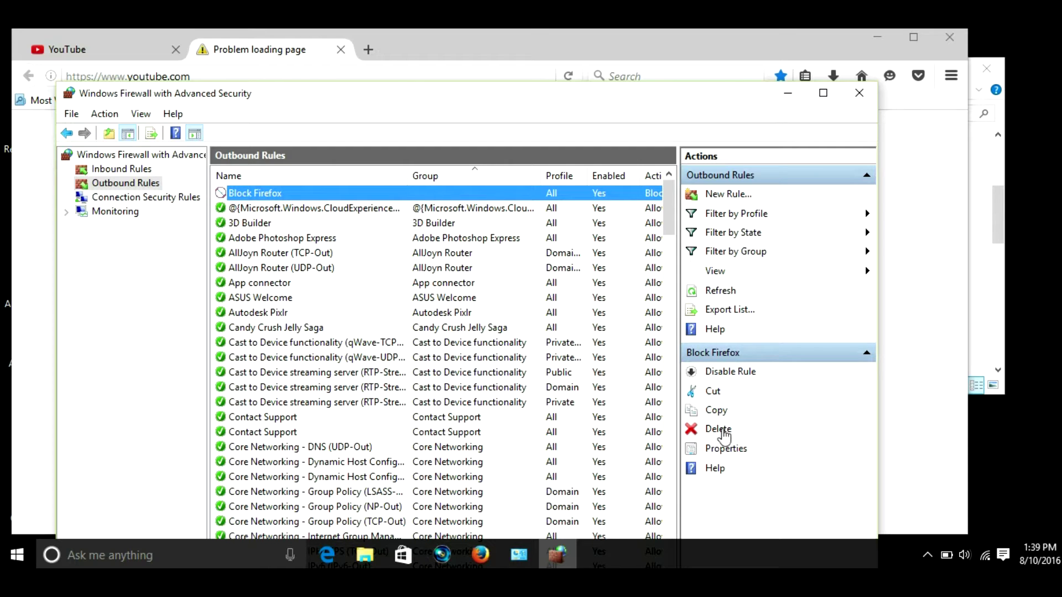
pyautogui.click(721, 431)
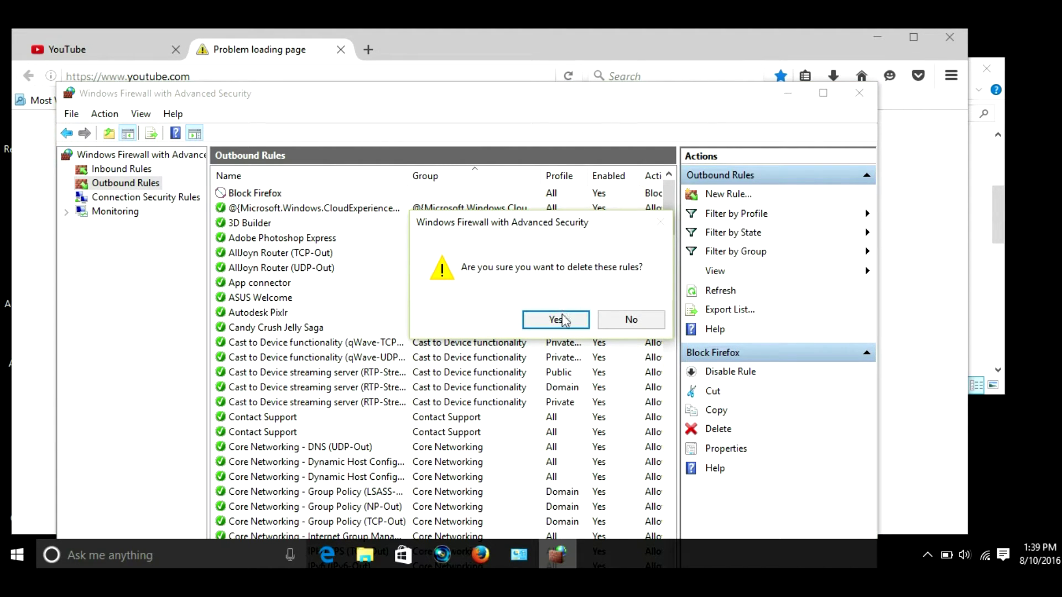
pyautogui.click(556, 320)
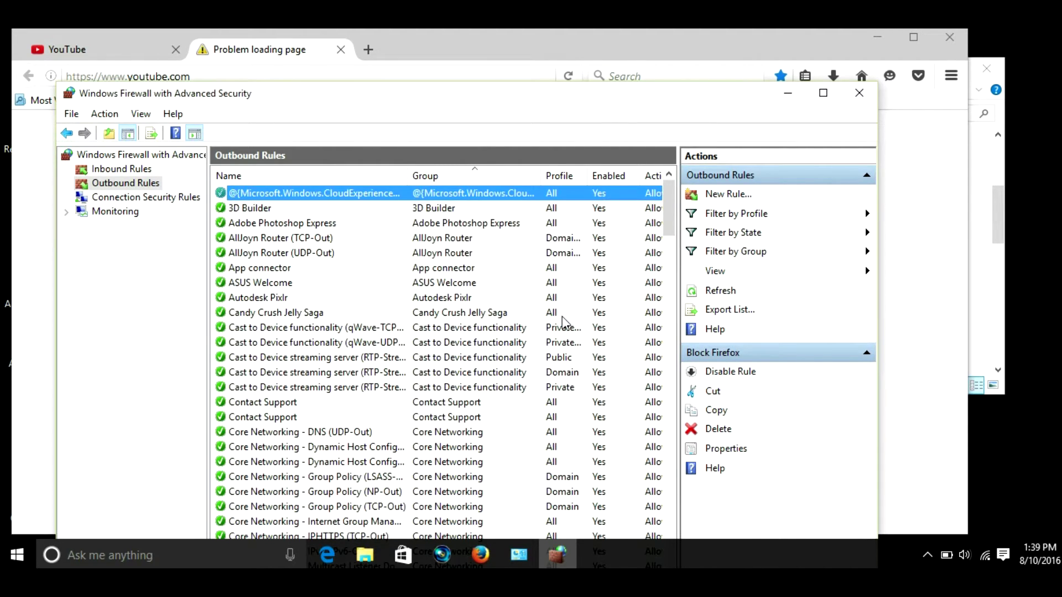
# Reload youtube.com in Firefox to confirm it connects again
pyautogui.click(925, 242)
pyautogui.click(374, 79)
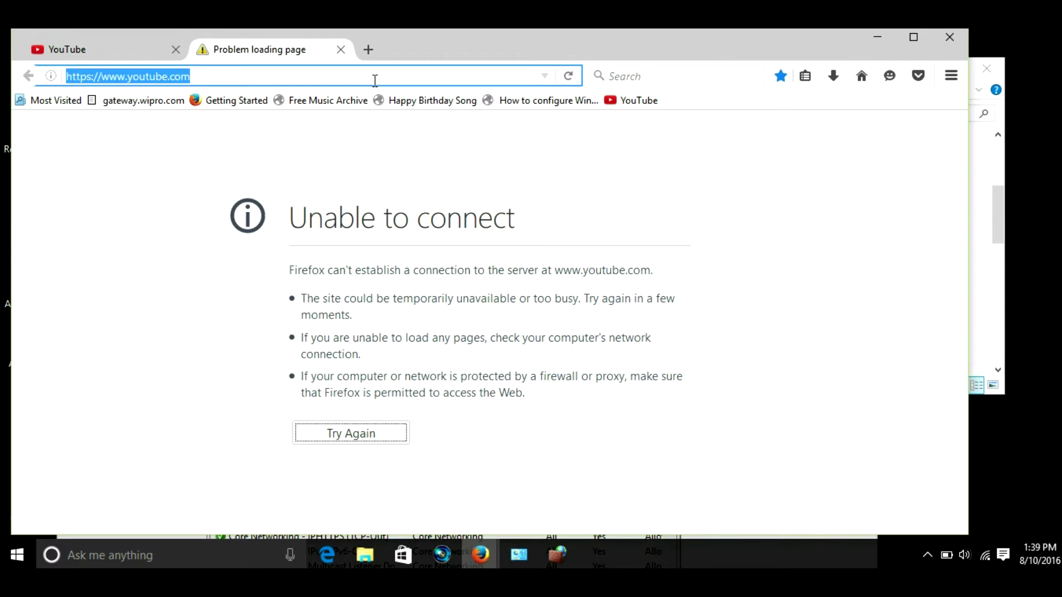
pyautogui.press('Return')
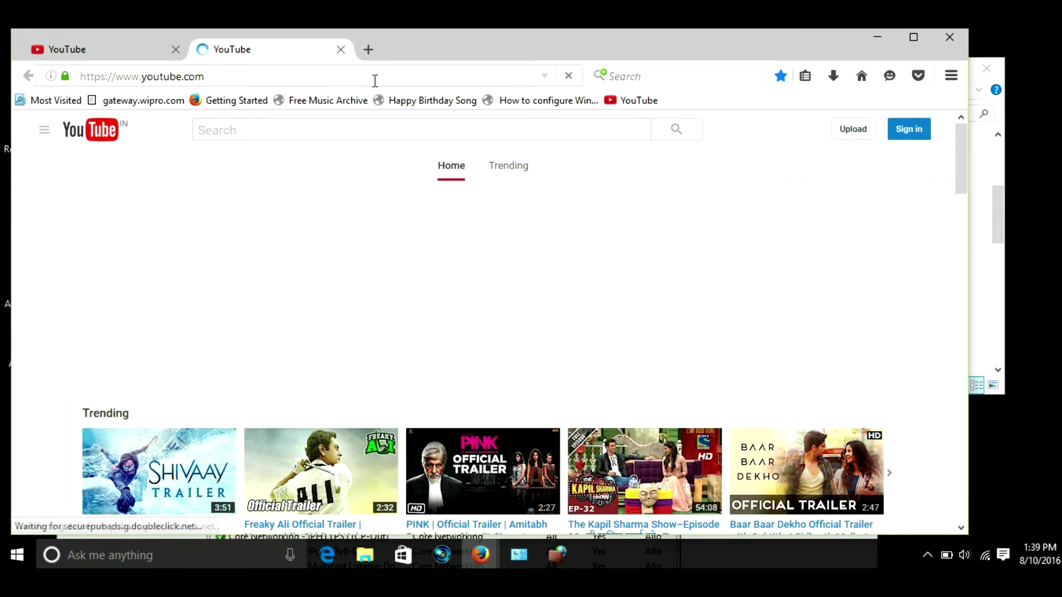
# Minimize Firefox, the firewall rules console, the Mozilla Firefox folder and the Windows Firewall window
pyautogui.click(880, 37)
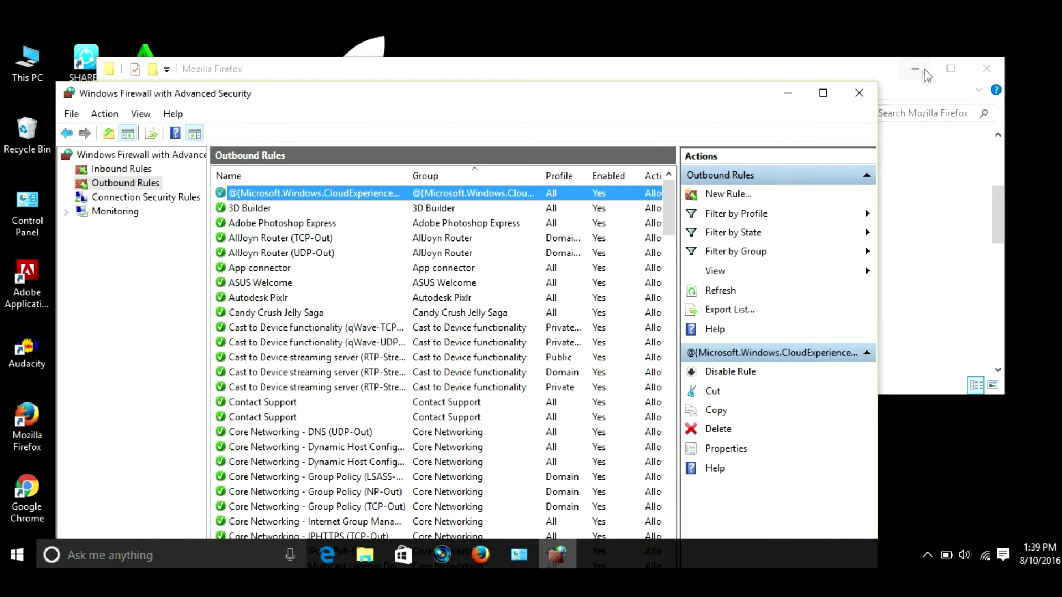
pyautogui.click(788, 94)
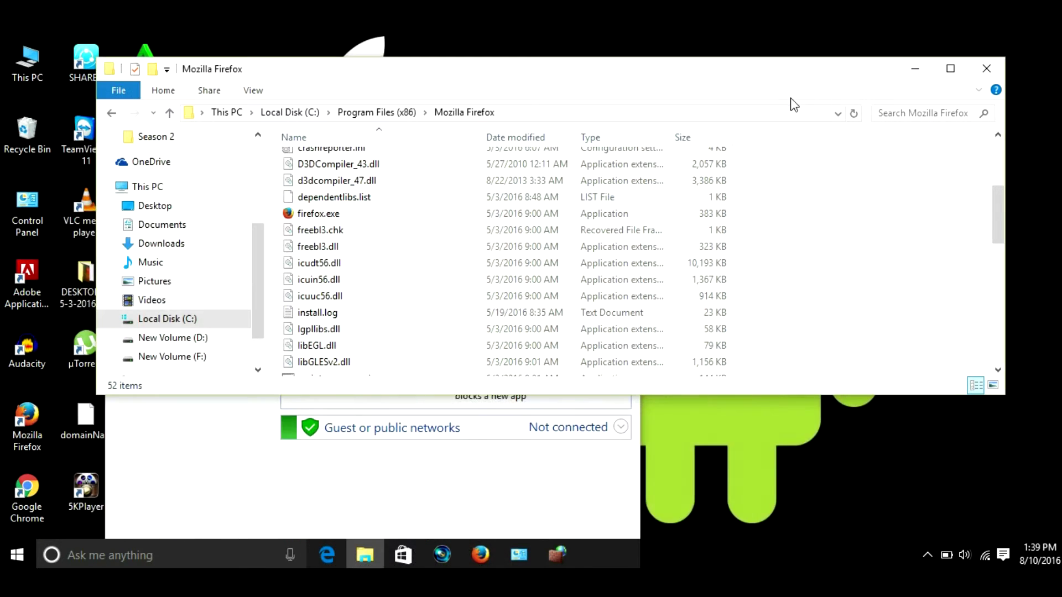
pyautogui.click(922, 72)
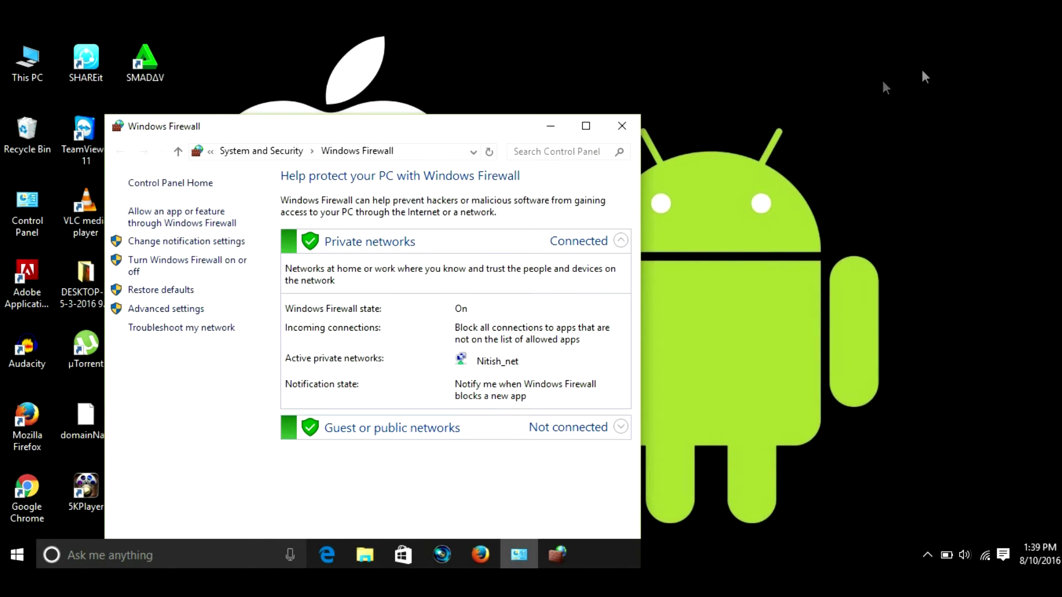
pyautogui.click(562, 133)
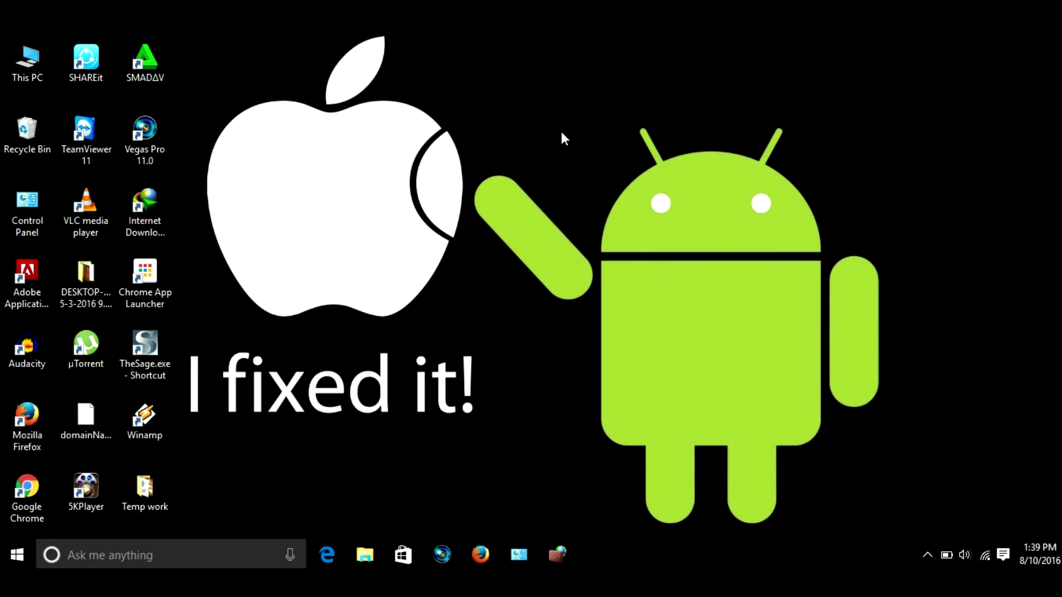